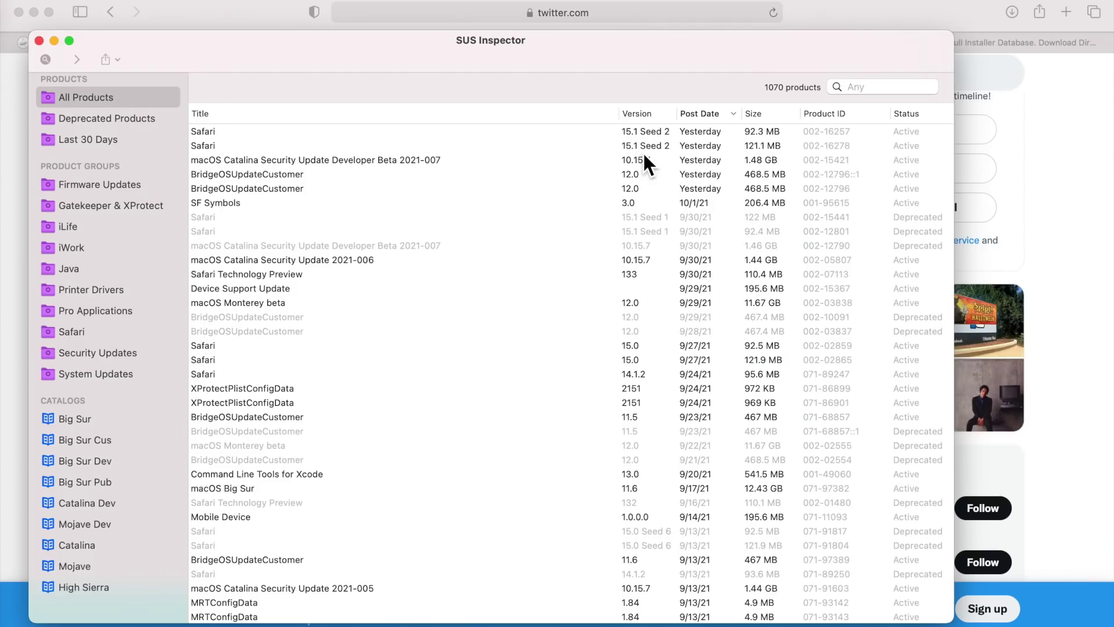
Select the Safari 15.1 Seed 2 row in SUS Inspector's All Products list
{"action": "left_click", "coordinate": [643, 150]}
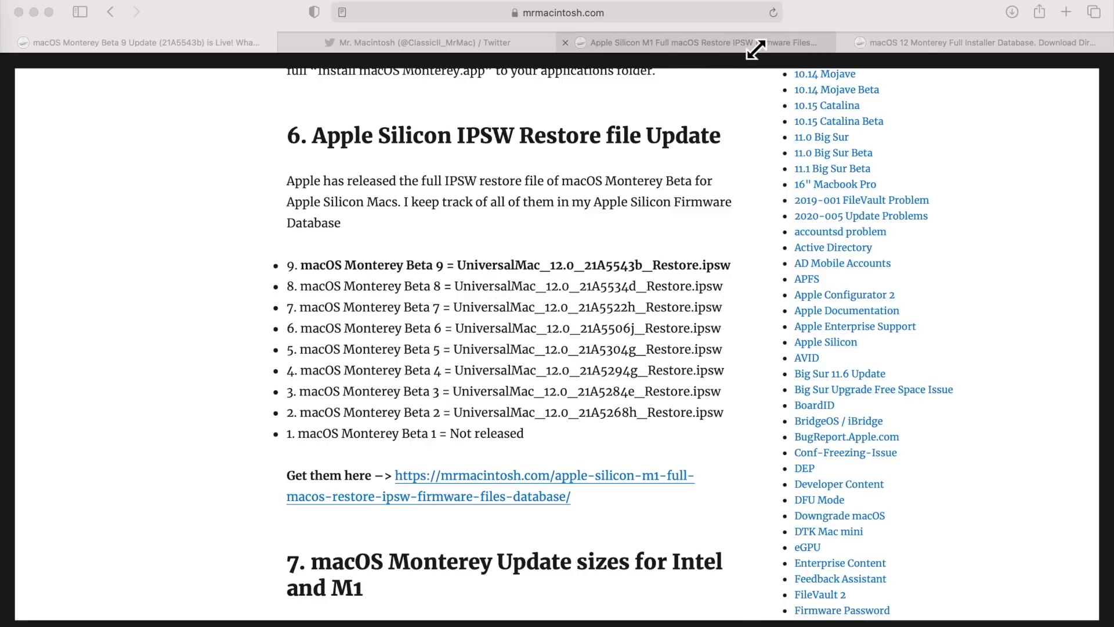
Switch to the macOS 12 Monterey Full Installer Database tab with its beta installer table
{"action": "left_click", "coordinate": [918, 44]}
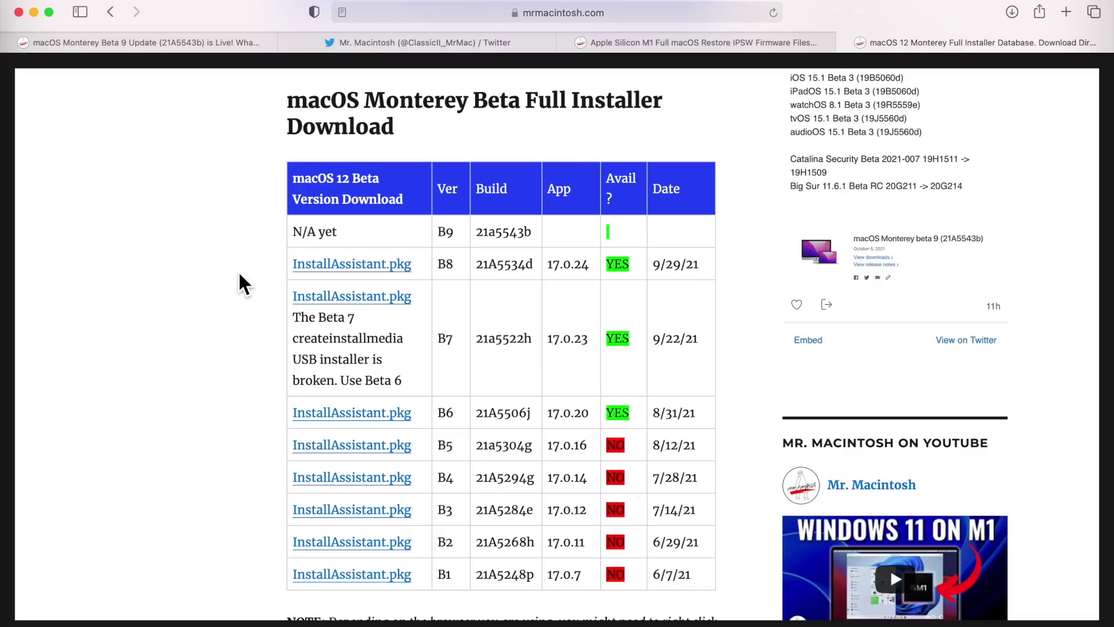
Download the Beta 8 InstallAssistant.pkg installer from the database table
{"action": "left_click", "coordinate": [400, 275]}
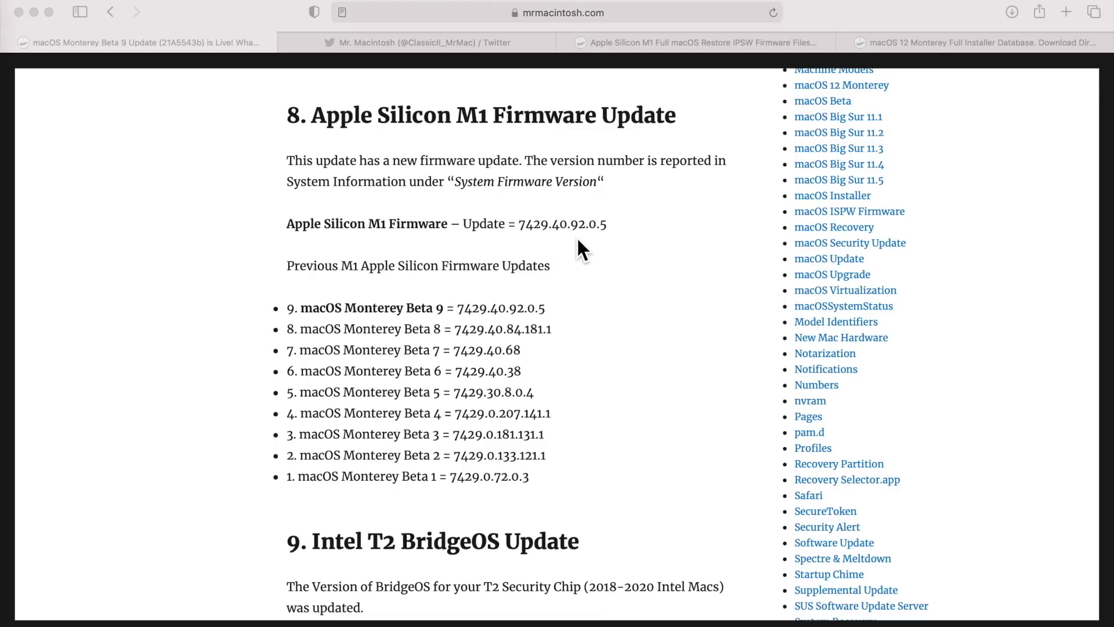
Scroll down through the Beta 9 article's BridgeOS and Safari update sections
{"action": "scroll", "coordinate": [615, 256], "scroll_direction": "down", "scroll_amount": 10}
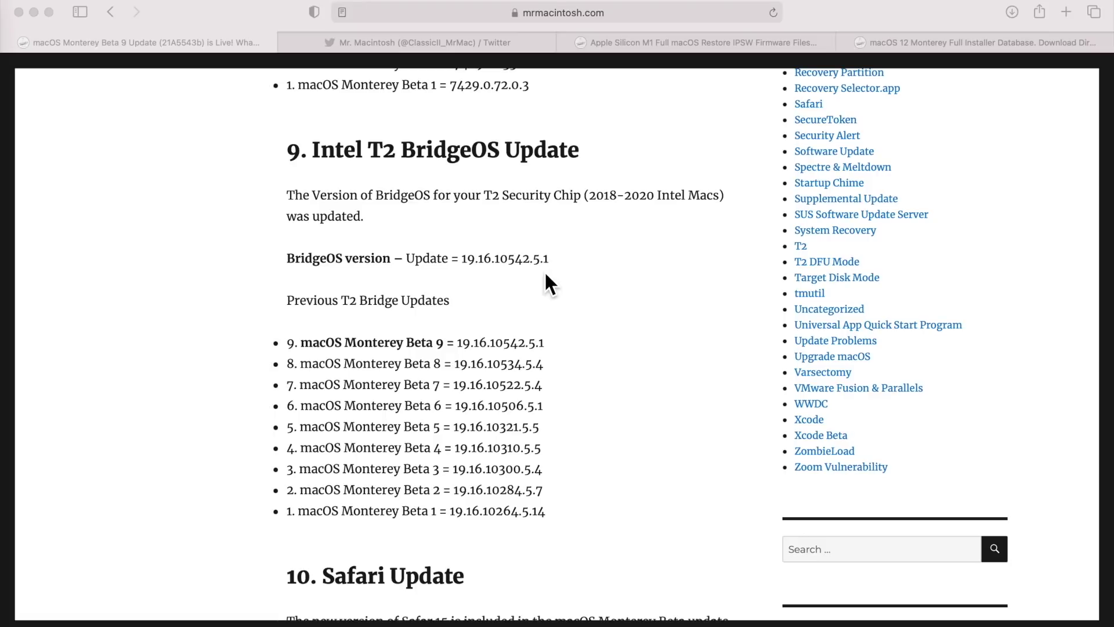
{"action": "scroll", "coordinate": [725, 399], "scroll_direction": "down", "scroll_amount": 10}
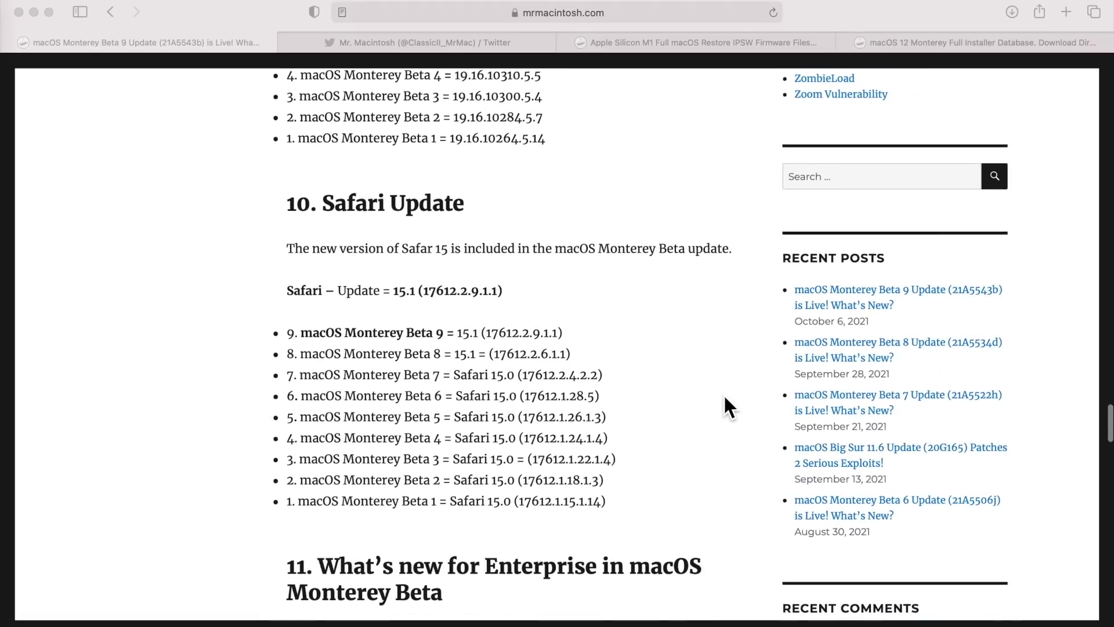
{"action": "scroll", "coordinate": [725, 399], "scroll_direction": "down", "scroll_amount": 2}
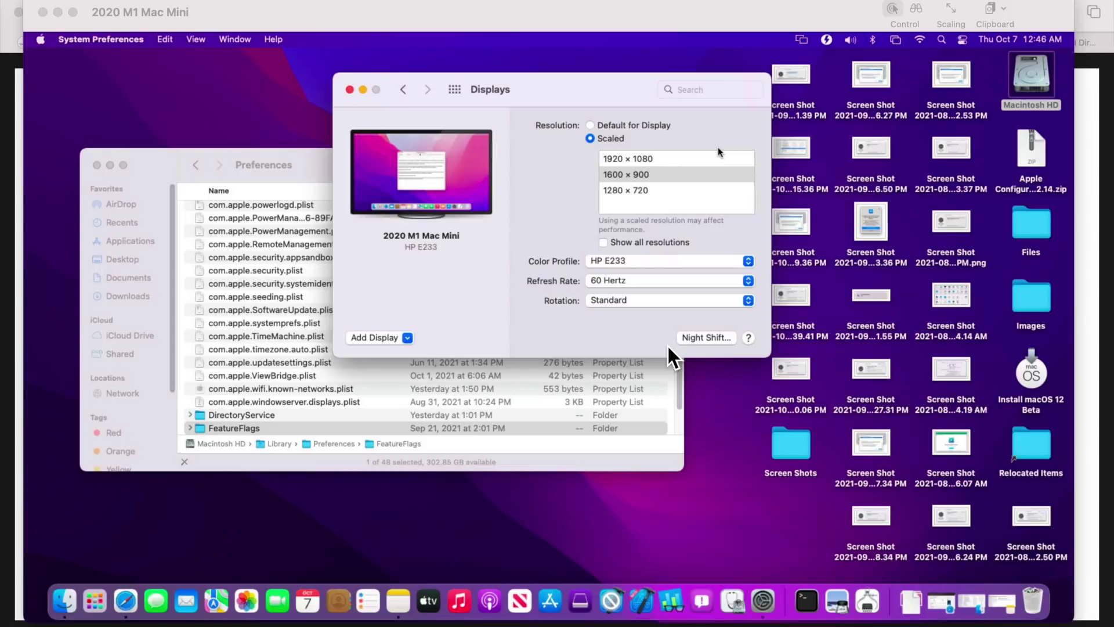
Move the remote Finder Preferences window and review Add Display's Advanced cursor and keyboard options
{"action": "left_click", "coordinate": [328, 165]}
{"action": "left_click_drag", "start_coordinate": [328, 167], "coordinate": [320, 189]}
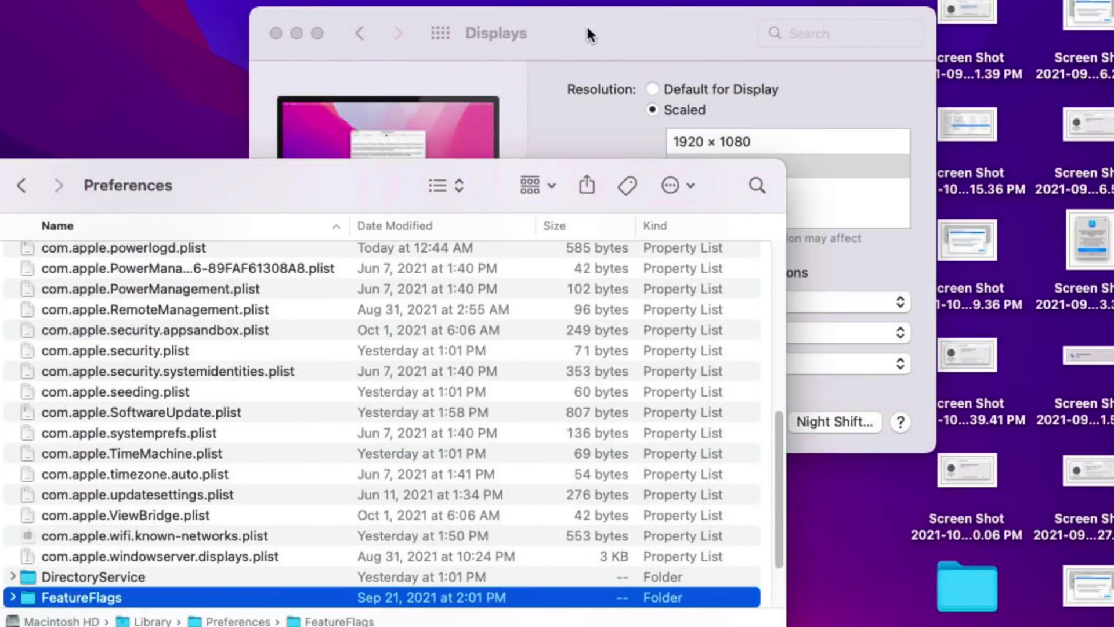
{"action": "left_click", "coordinate": [627, 39]}
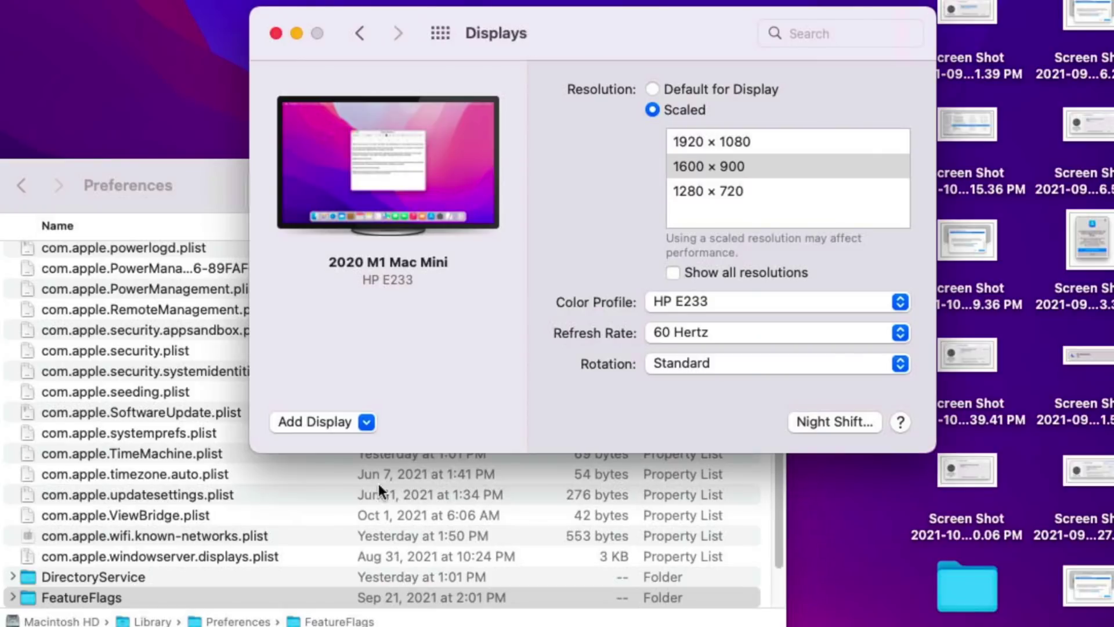
{"action": "left_click", "coordinate": [365, 421]}
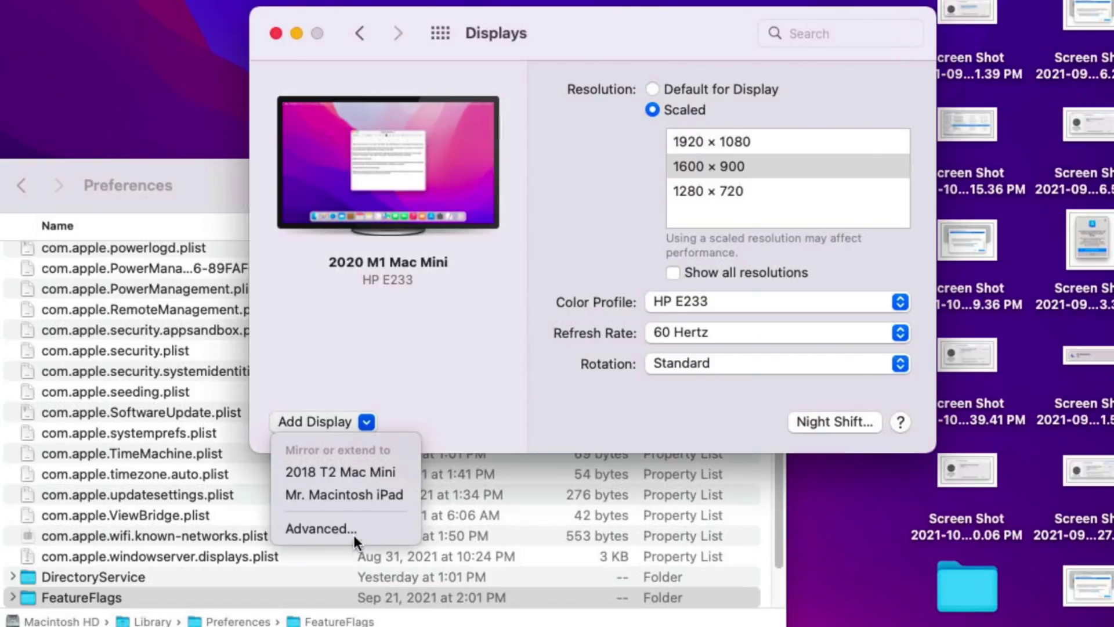
{"action": "left_click", "coordinate": [357, 527]}
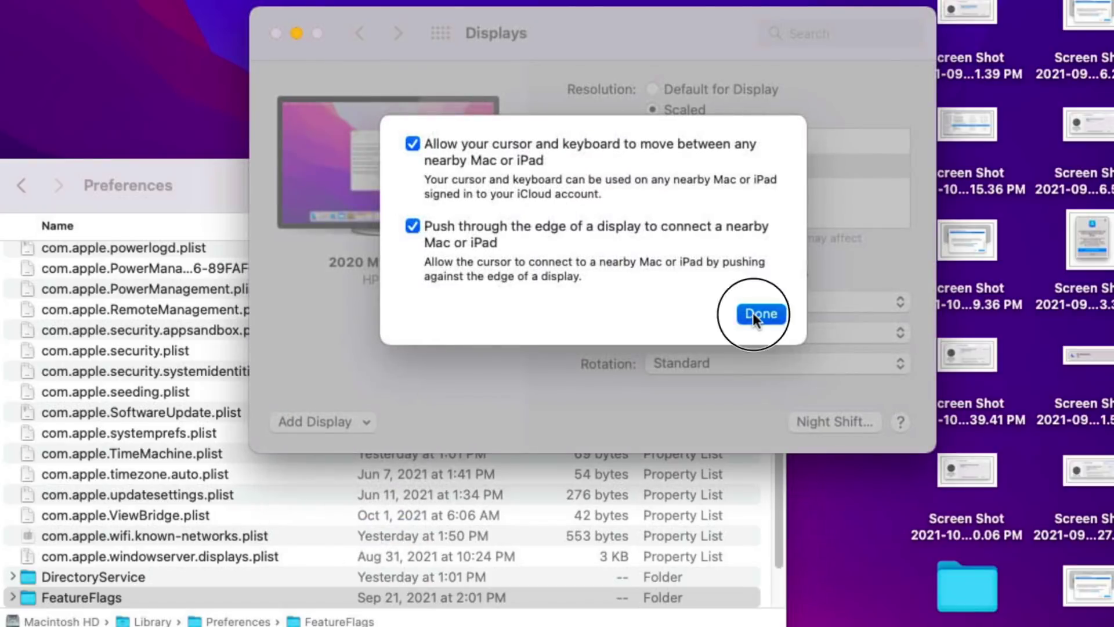
{"action": "left_click", "coordinate": [754, 313]}
{"action": "left_click", "coordinate": [321, 422]}
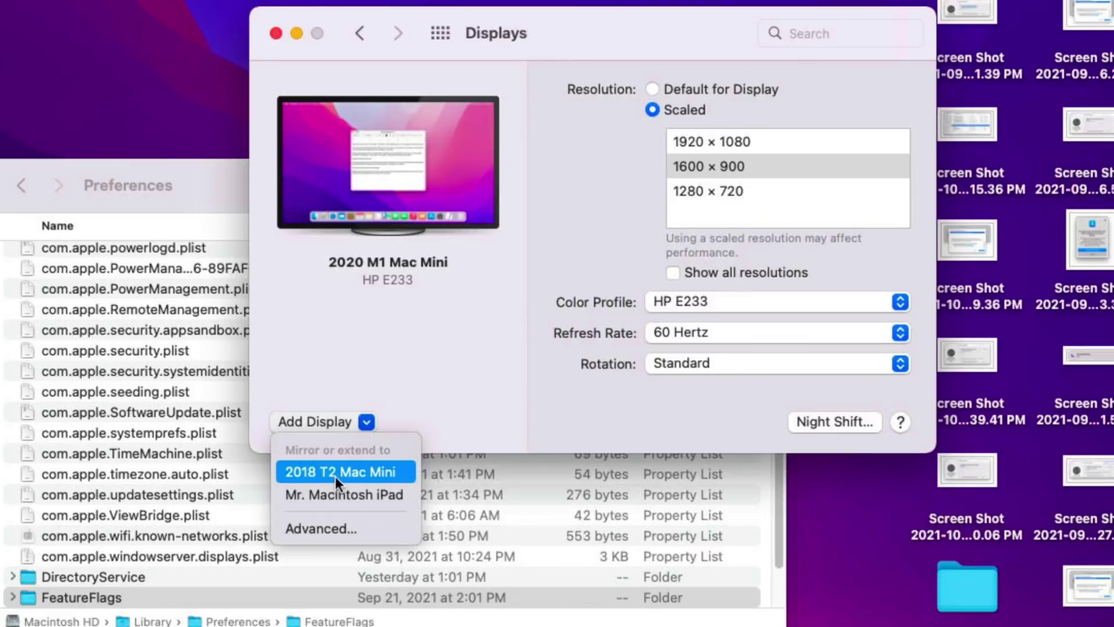
{"action": "left_click", "coordinate": [384, 495]}
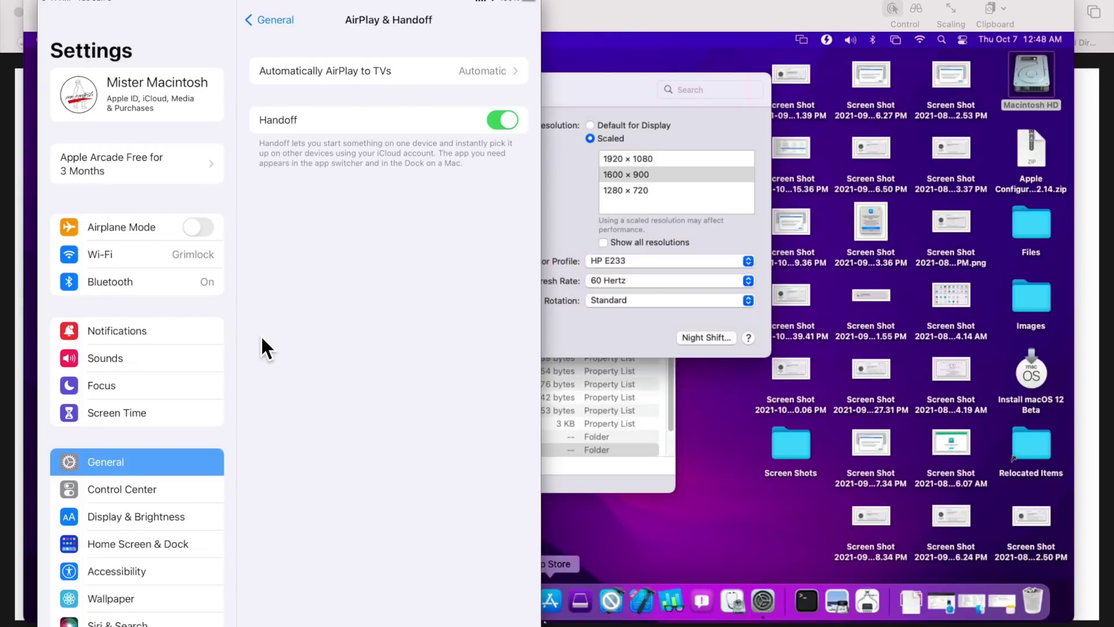
{"action": "mouse_move", "coordinate": [452, 320]}
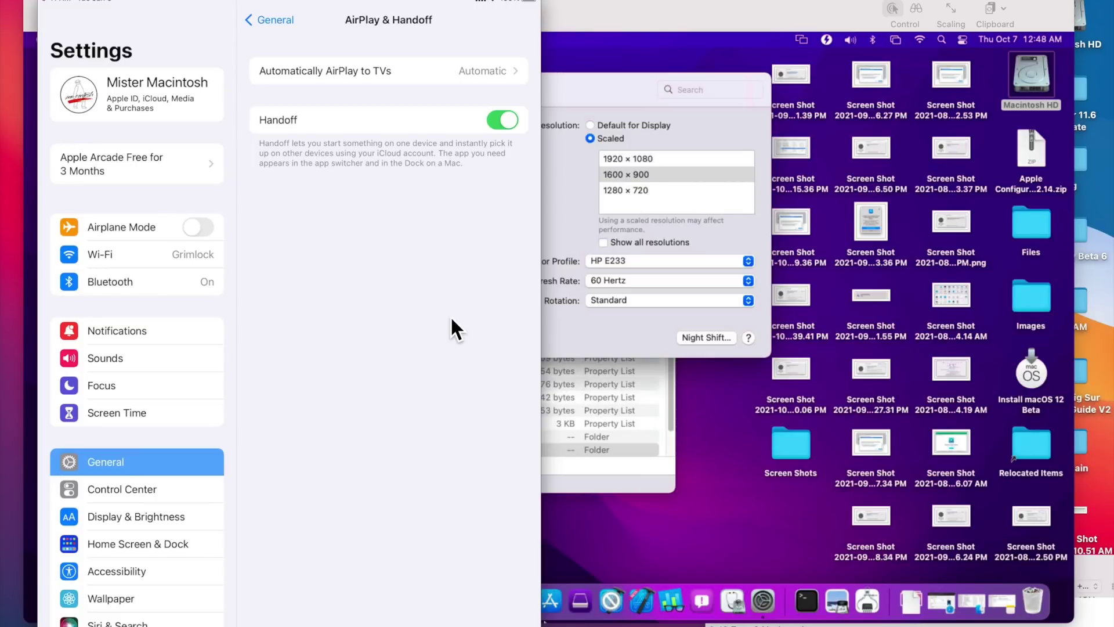
{"action": "mouse_move", "coordinate": [416, 286]}
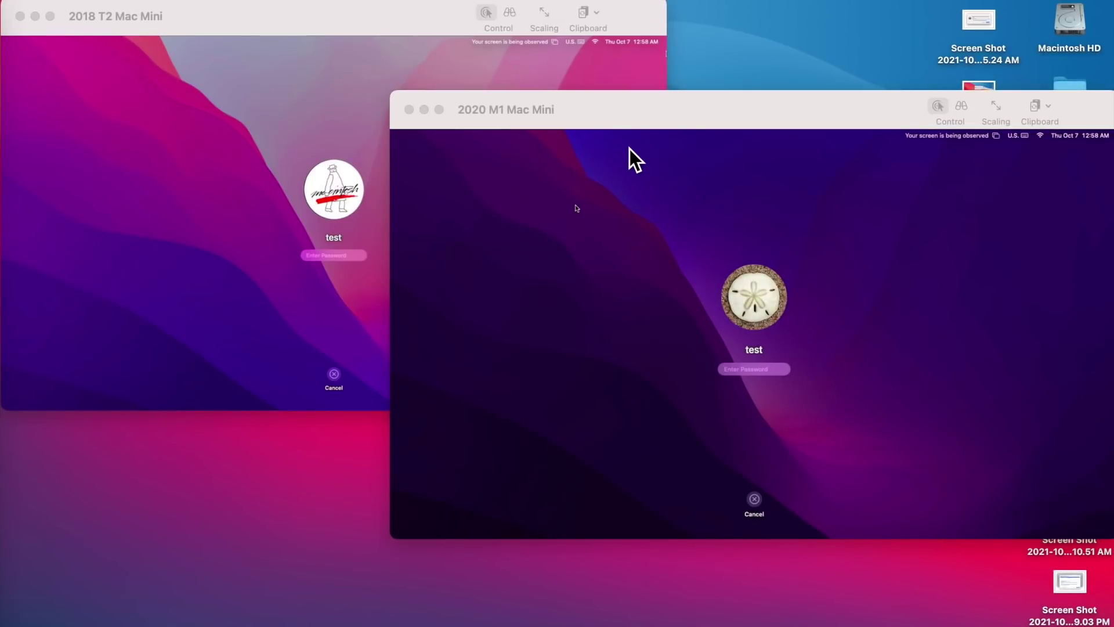
Enter the password to log in to the 2018 T2 Mac Mini, then return to the 2020 M1 session
{"action": "left_click", "coordinate": [614, 164]}
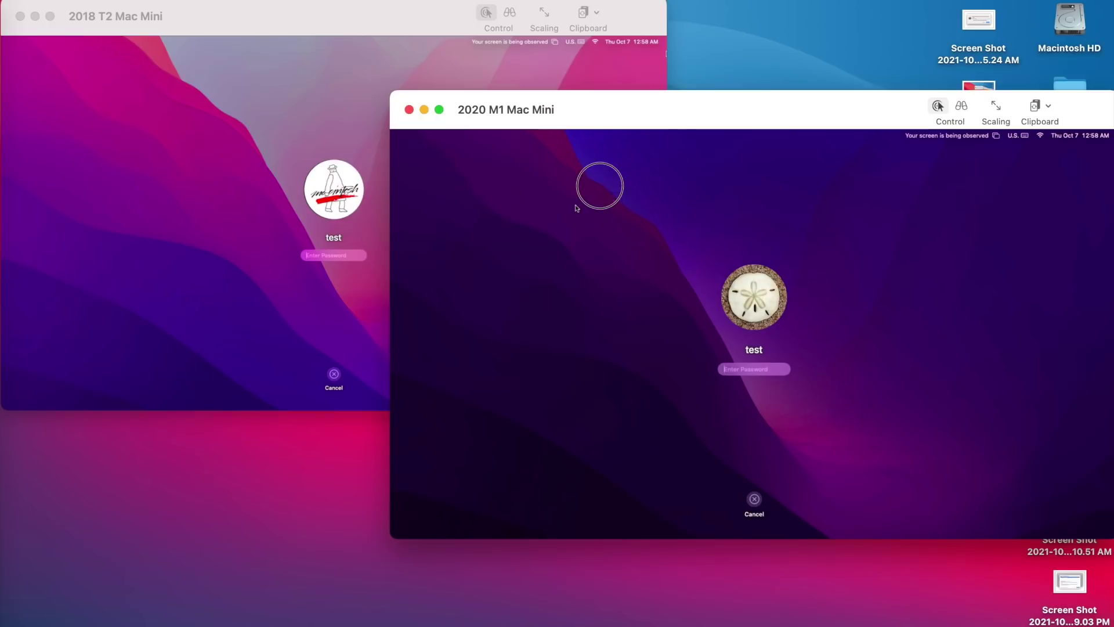
{"action": "left_click", "coordinate": [647, 193]}
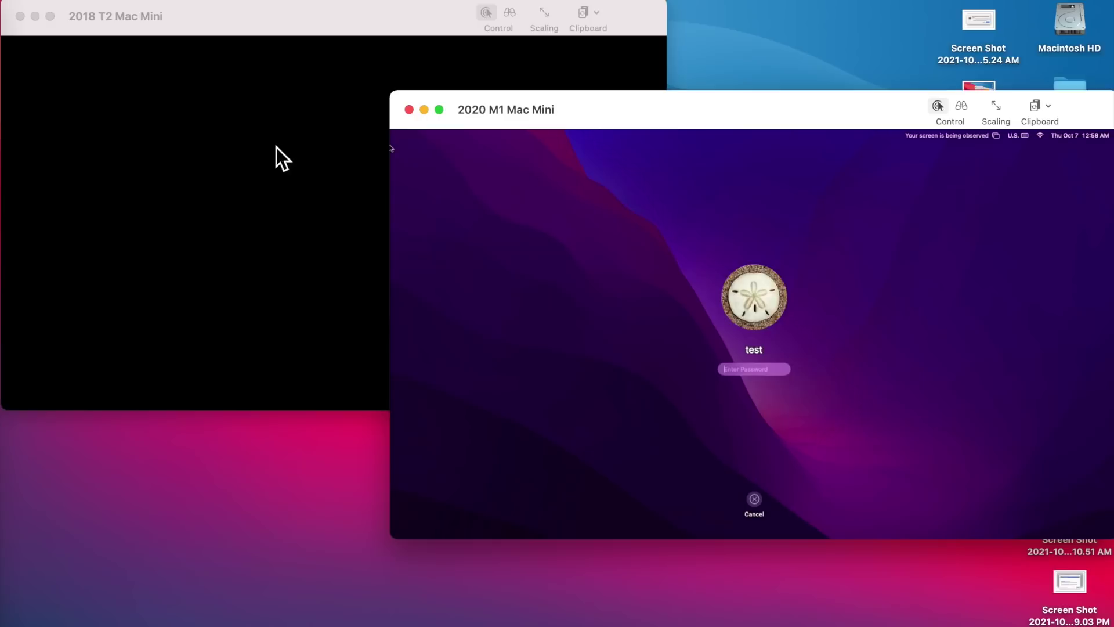
{"action": "left_click", "coordinate": [274, 156]}
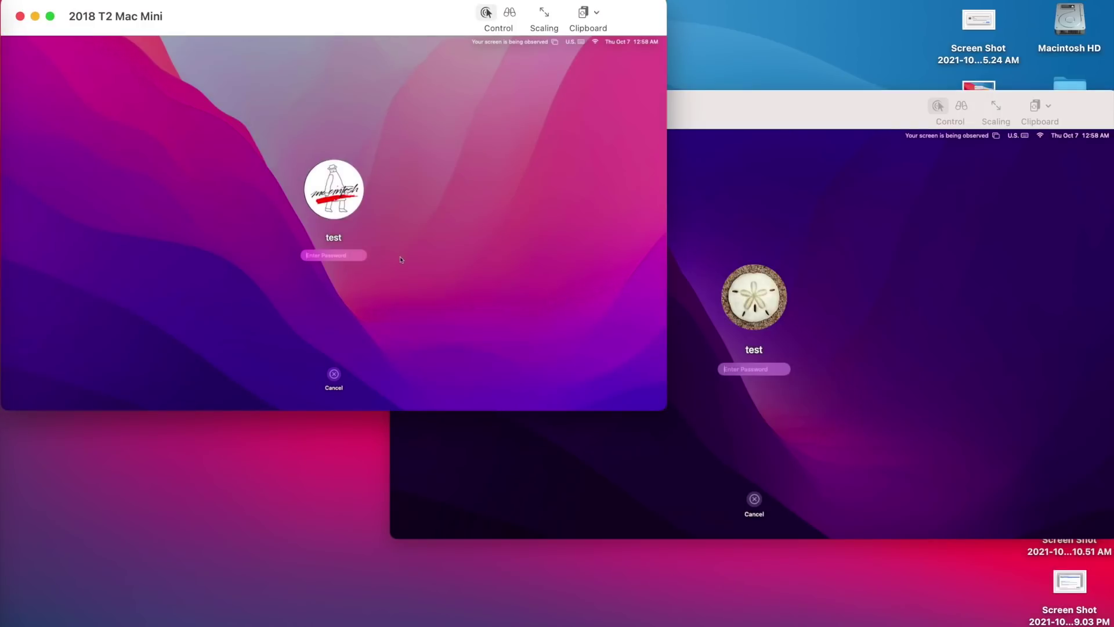
{"action": "type", "text": "test"}
{"action": "key", "text": "Return"}
{"action": "left_click", "coordinate": [926, 255]}
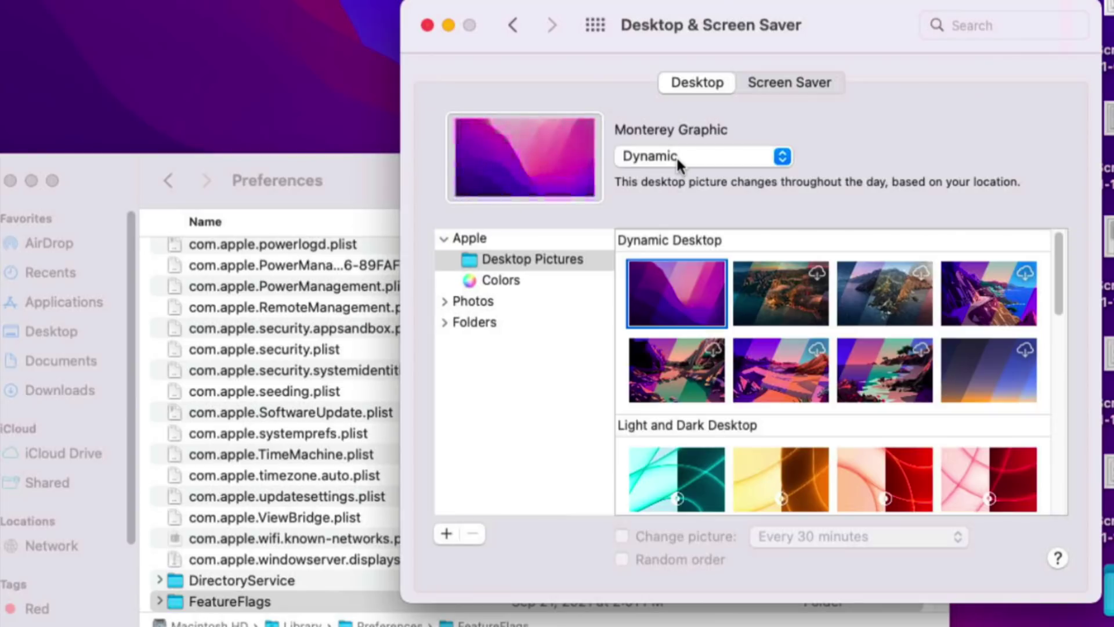
Preview Monterey Graphic as Light (Still) and Dark (Still), then restore it to Dynamic
{"action": "left_click", "coordinate": [676, 155]}
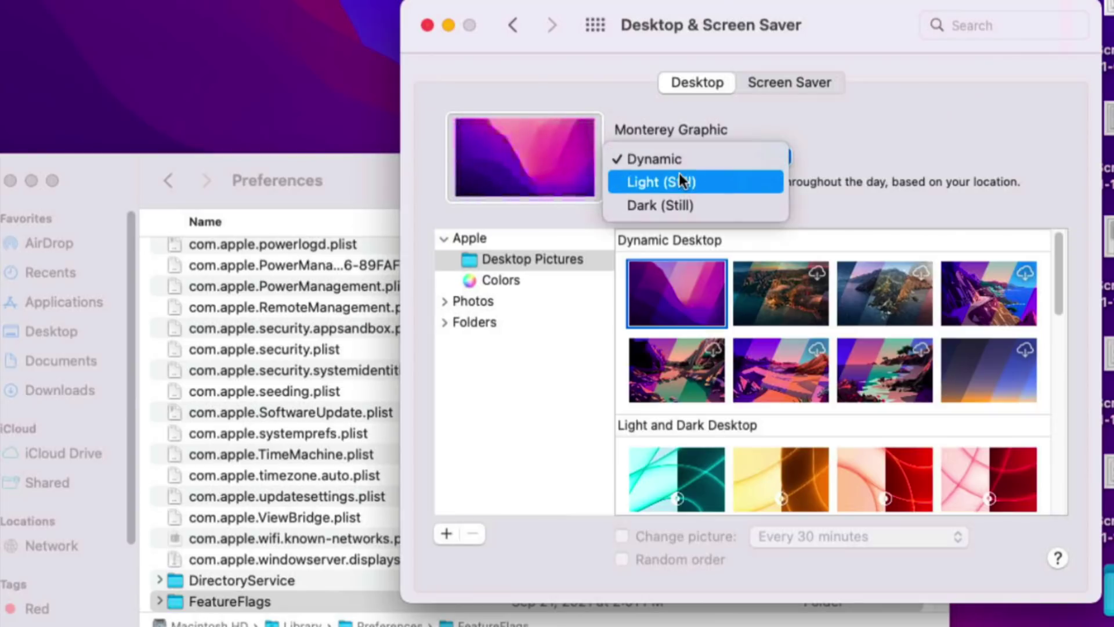
{"action": "left_click", "coordinate": [679, 177]}
{"action": "left_click", "coordinate": [685, 155]}
{"action": "left_click", "coordinate": [686, 175]}
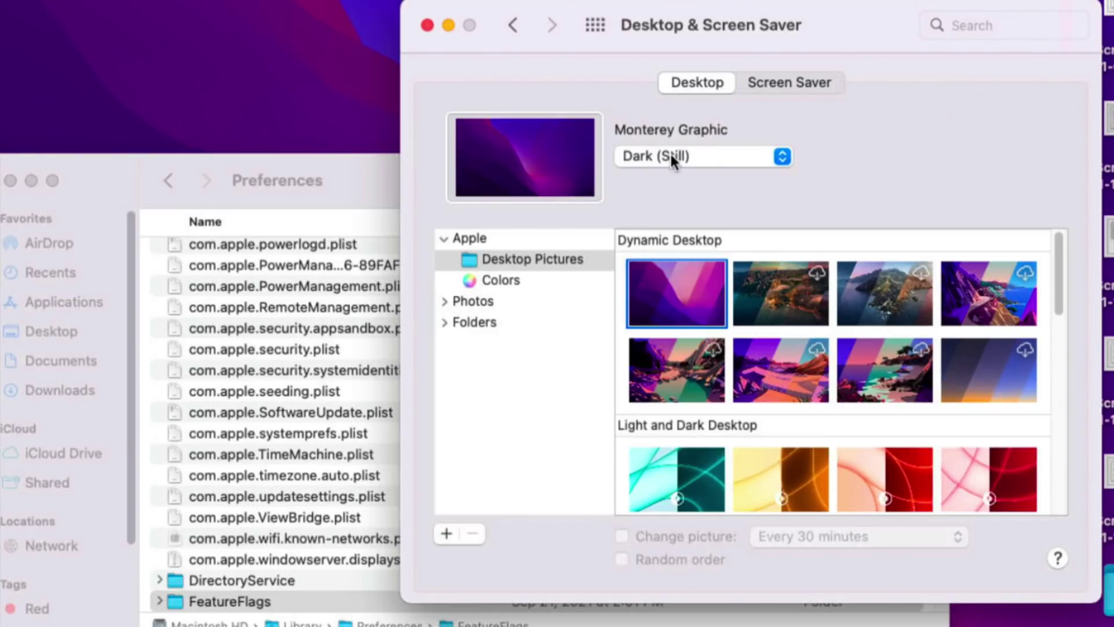
{"action": "left_click", "coordinate": [670, 155]}
{"action": "left_click", "coordinate": [677, 113]}
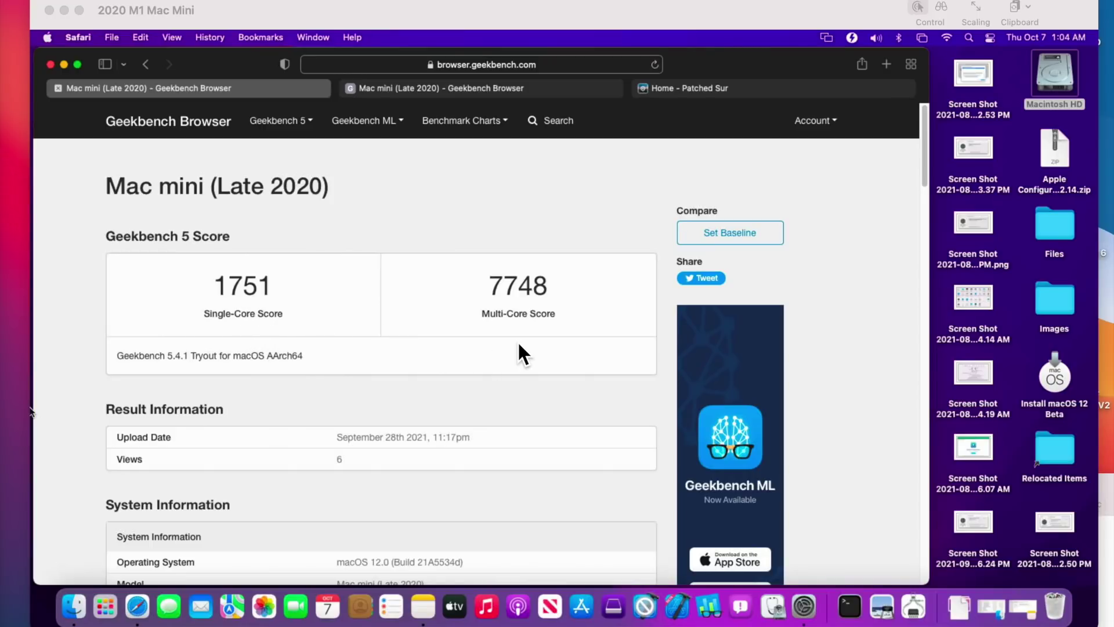
Focus the remote Mac mini and show the second Mac mini (Late 2020) Geekbench result, 1746/7690
{"action": "left_click", "coordinate": [487, 88]}
{"action": "left_click", "coordinate": [487, 88]}
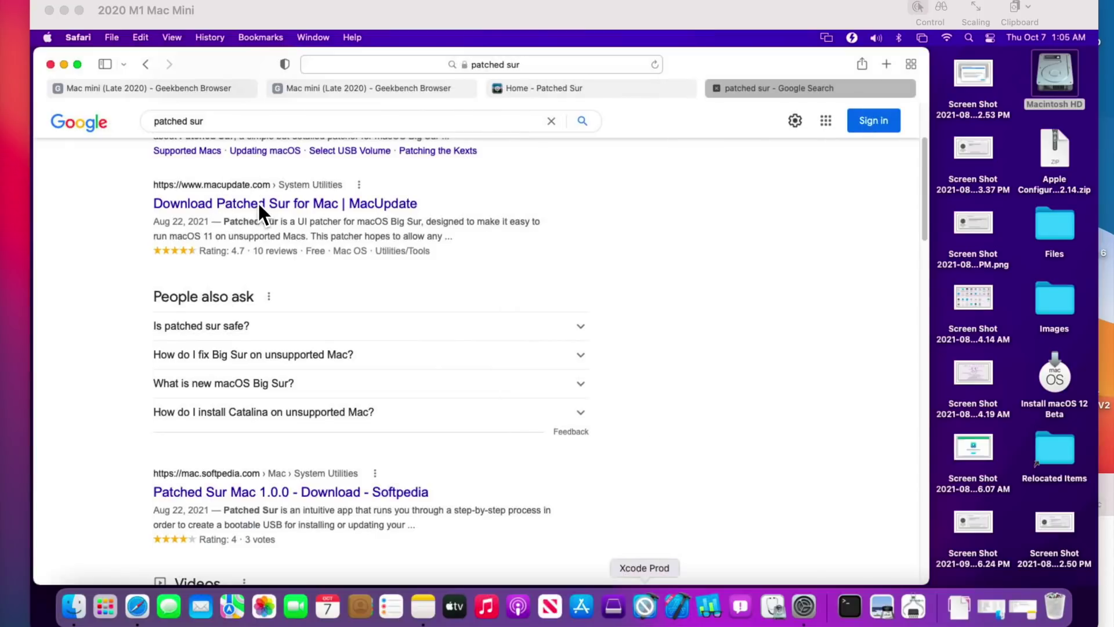
Scroll to the top of the 'patched sur' results and open the Patched Sur: Home link
{"action": "scroll", "coordinate": [393, 445], "scroll_direction": "up", "scroll_amount": 5}
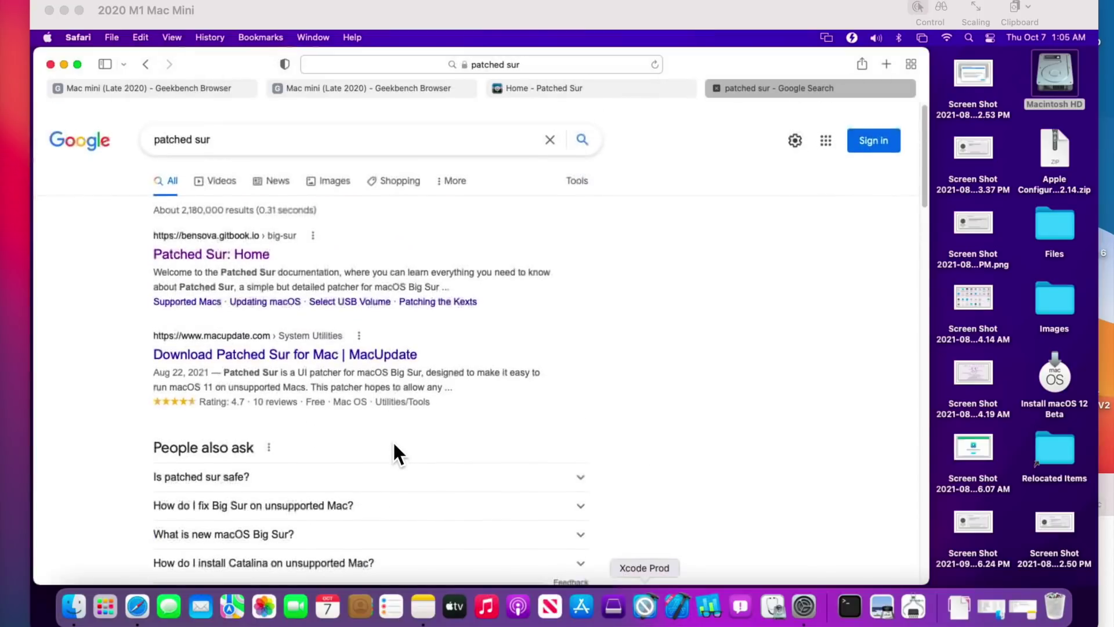
{"action": "left_click", "coordinate": [232, 253]}
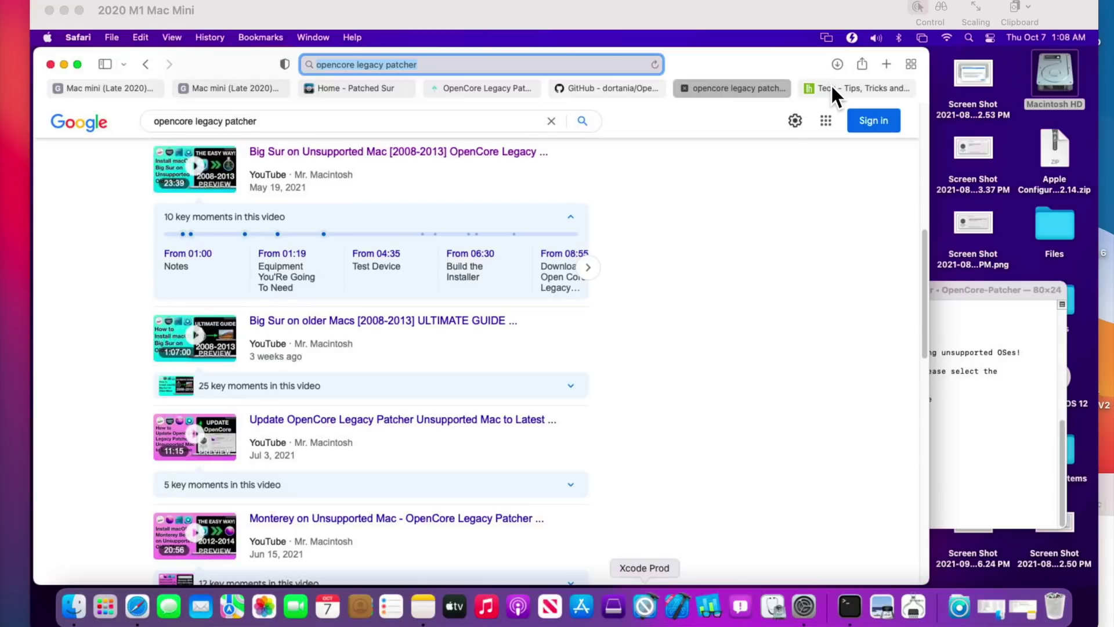
Switch to the GitHub - dortania/OpenCore tab showing the OpenCore Legacy Patcher README
{"action": "left_click", "coordinate": [636, 87]}
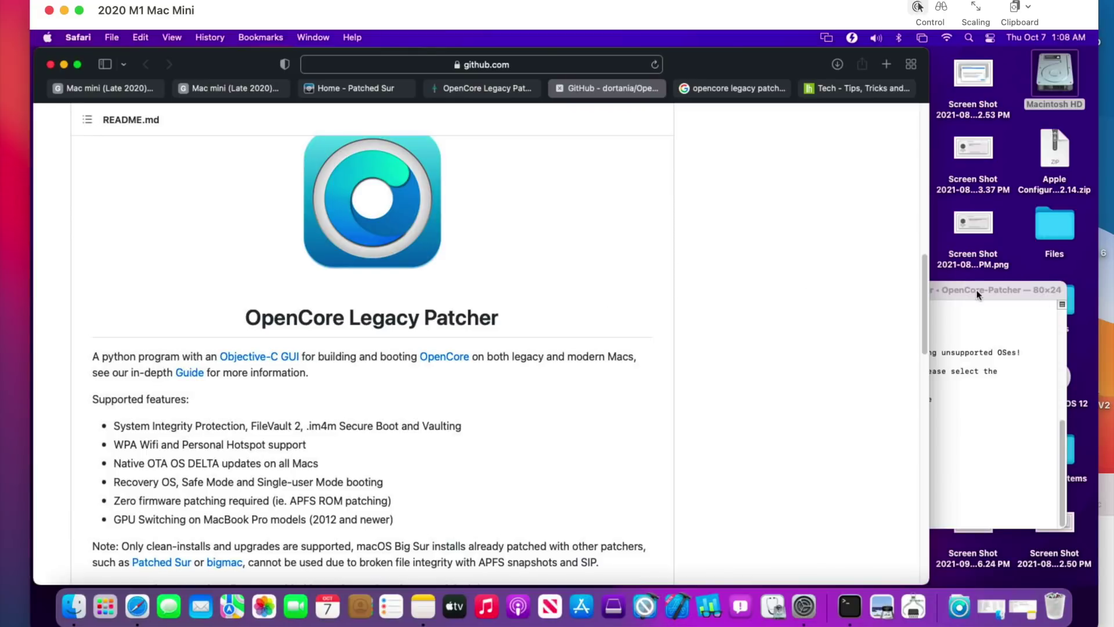
Move the OpenCore Legacy Patcher terminal window to the screen centre, over the GitHub page
{"action": "left_click_drag", "start_coordinate": [976, 289], "coordinate": [563, 180]}
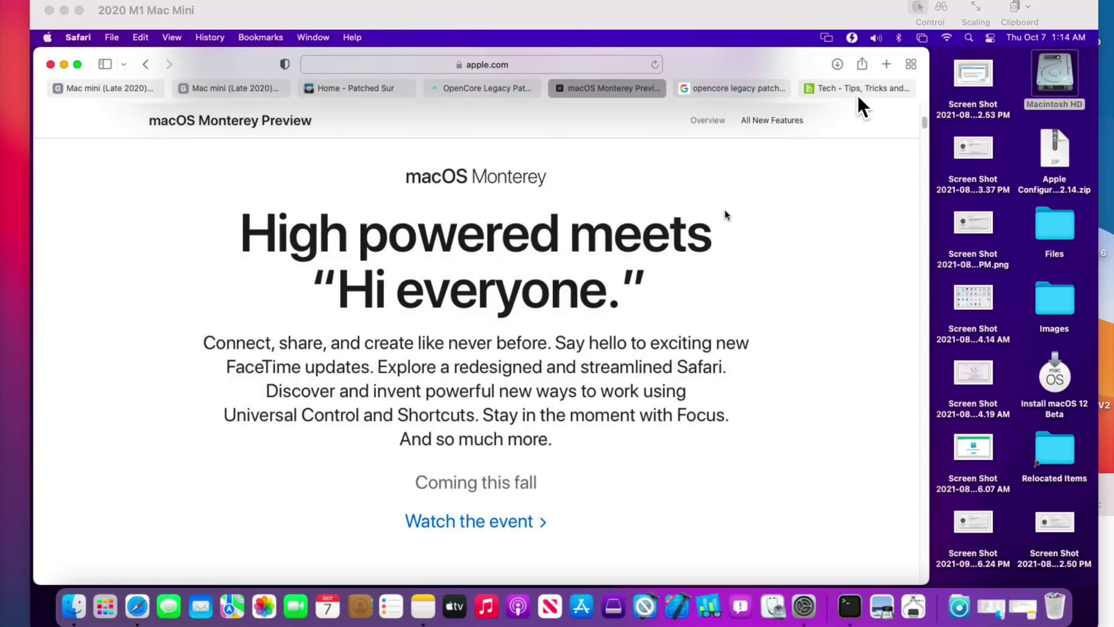
From Lifehacker's Tech page, open the article 'How to Install the Latest macOS on an Unsupported Mac'
{"action": "left_click", "coordinate": [863, 106]}
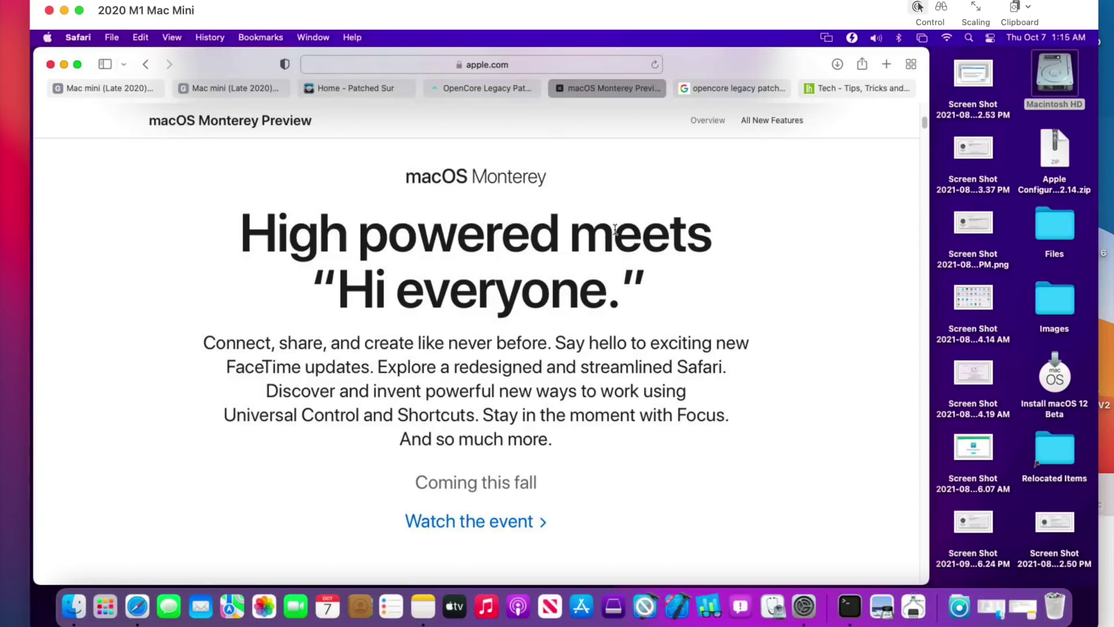
{"action": "left_click", "coordinate": [823, 91]}
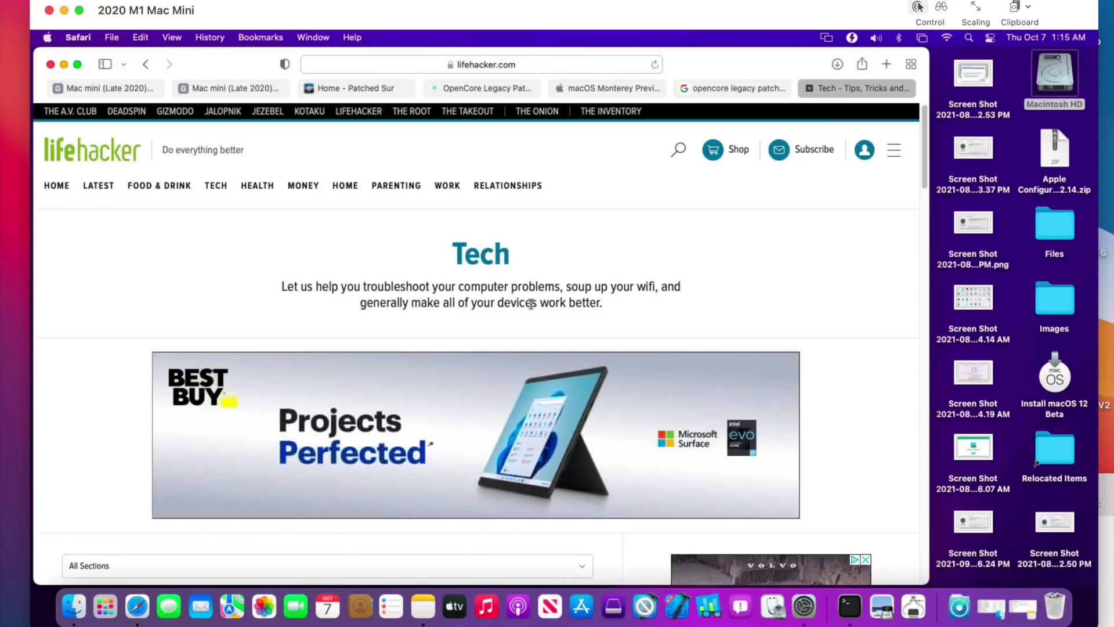
{"action": "scroll", "coordinate": [419, 393], "scroll_direction": "down", "scroll_amount": 2}
{"action": "scroll", "coordinate": [421, 394], "scroll_direction": "down", "scroll_amount": 8}
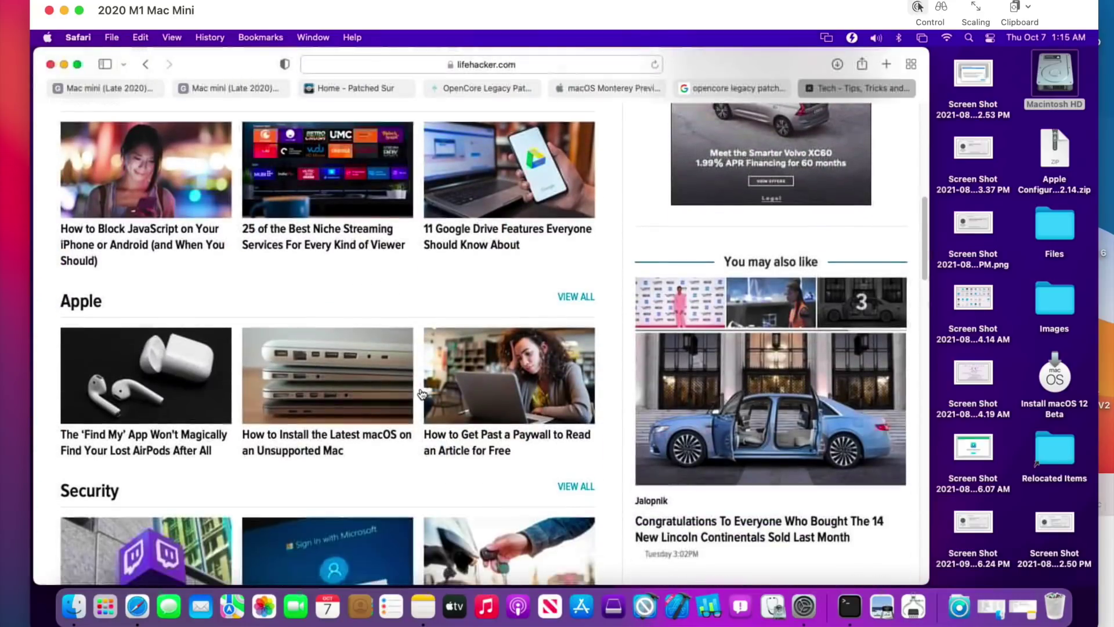
{"action": "scroll", "coordinate": [348, 469], "scroll_direction": "down", "scroll_amount": 2}
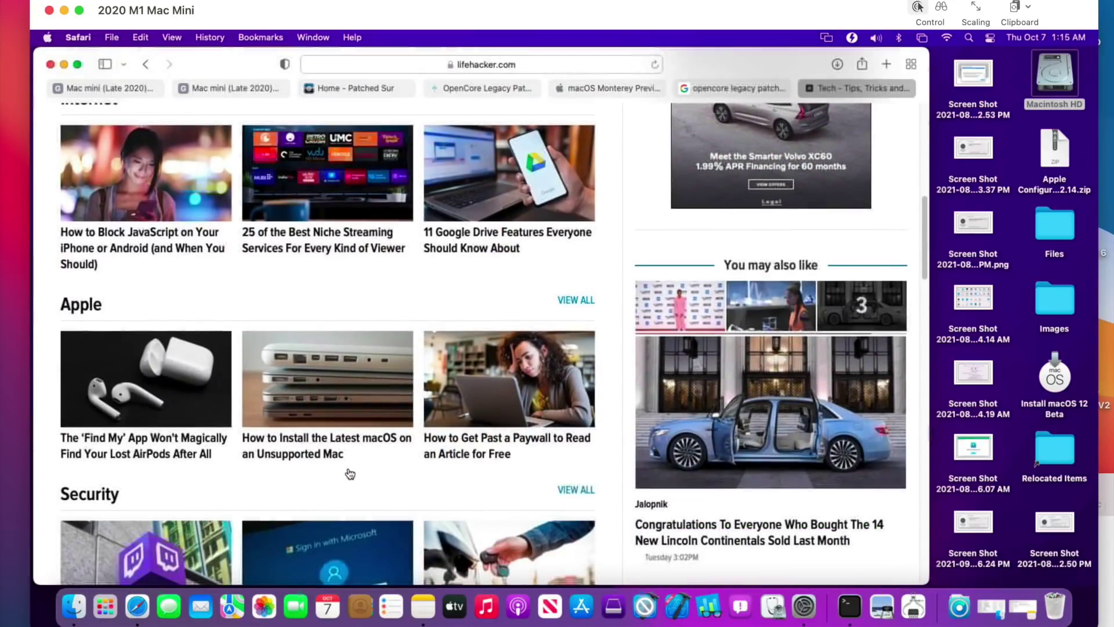
{"action": "left_click", "coordinate": [337, 455]}
Scroll the Lifehacker article down to its section on installing the Monterey beta with OpenCore
{"action": "scroll", "coordinate": [475, 442], "scroll_direction": "down", "scroll_amount": 3}
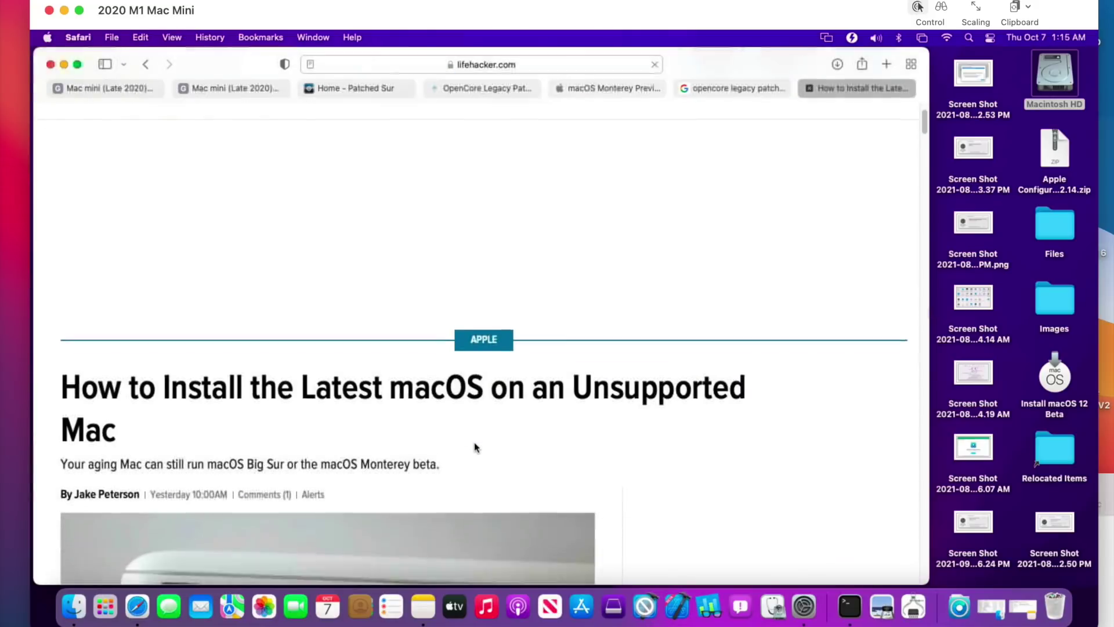
{"action": "scroll", "coordinate": [474, 444], "scroll_direction": "down", "scroll_amount": 4}
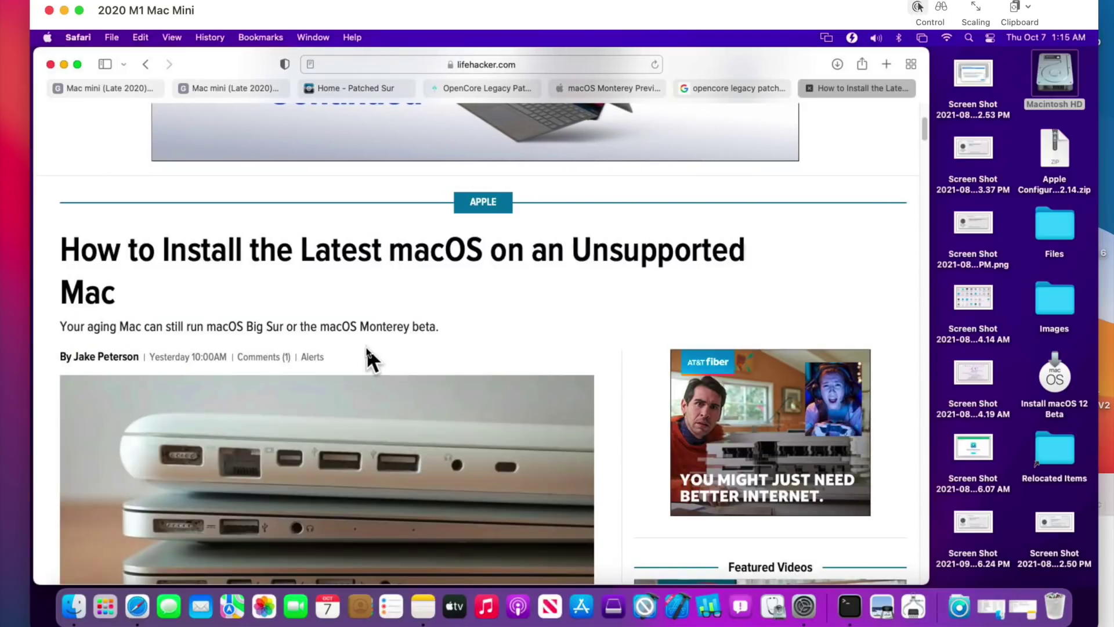
{"action": "scroll", "coordinate": [367, 347], "scroll_direction": "down", "scroll_amount": 10}
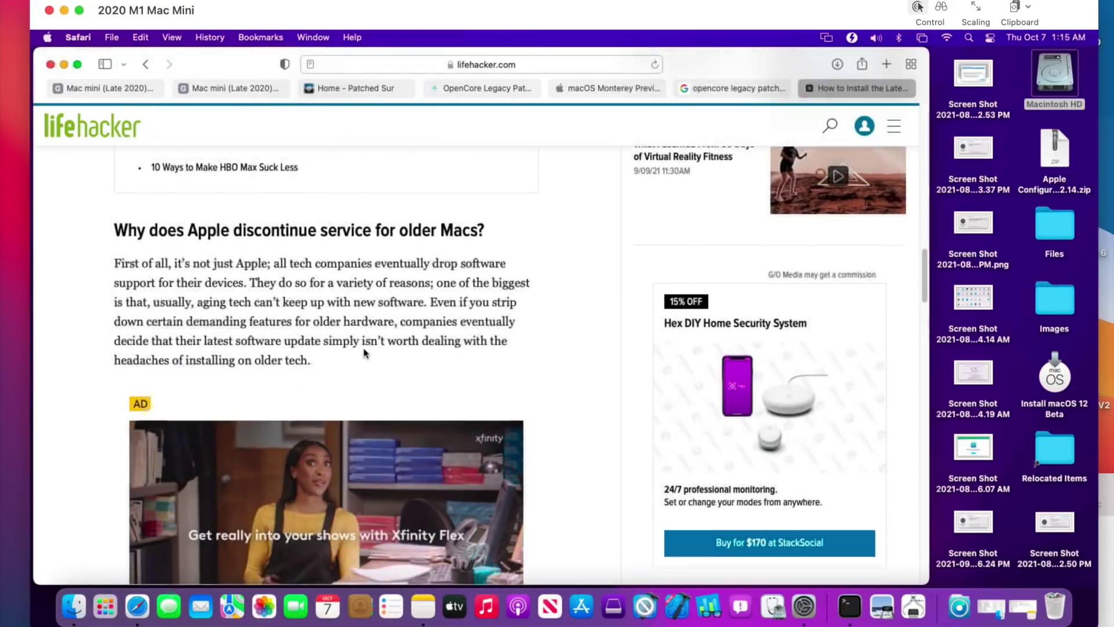
{"action": "scroll", "coordinate": [363, 347], "scroll_direction": "down", "scroll_amount": 6}
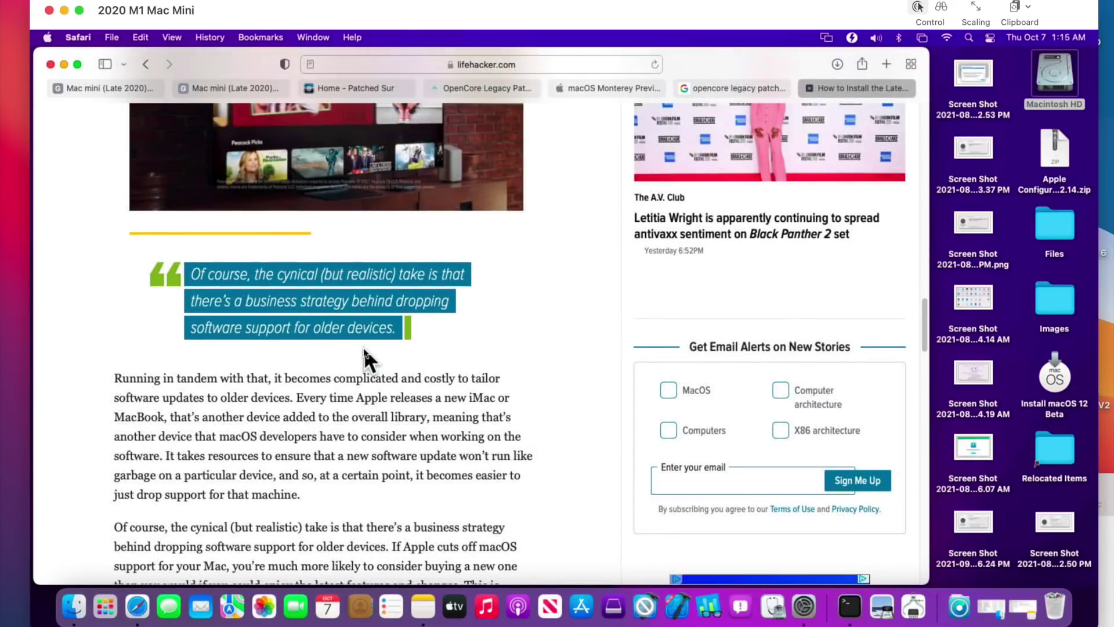
{"action": "scroll", "coordinate": [363, 347], "scroll_direction": "down", "scroll_amount": 5}
{"action": "scroll", "coordinate": [363, 347], "scroll_direction": "down", "scroll_amount": 10}
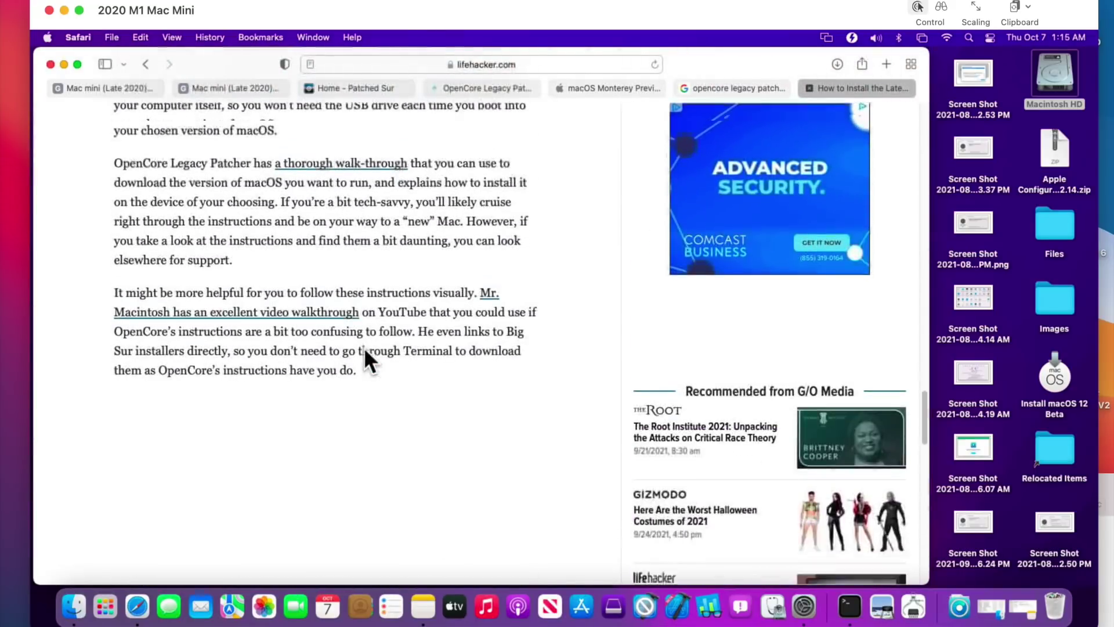
{"action": "scroll", "coordinate": [363, 347], "scroll_direction": "up", "scroll_amount": 2}
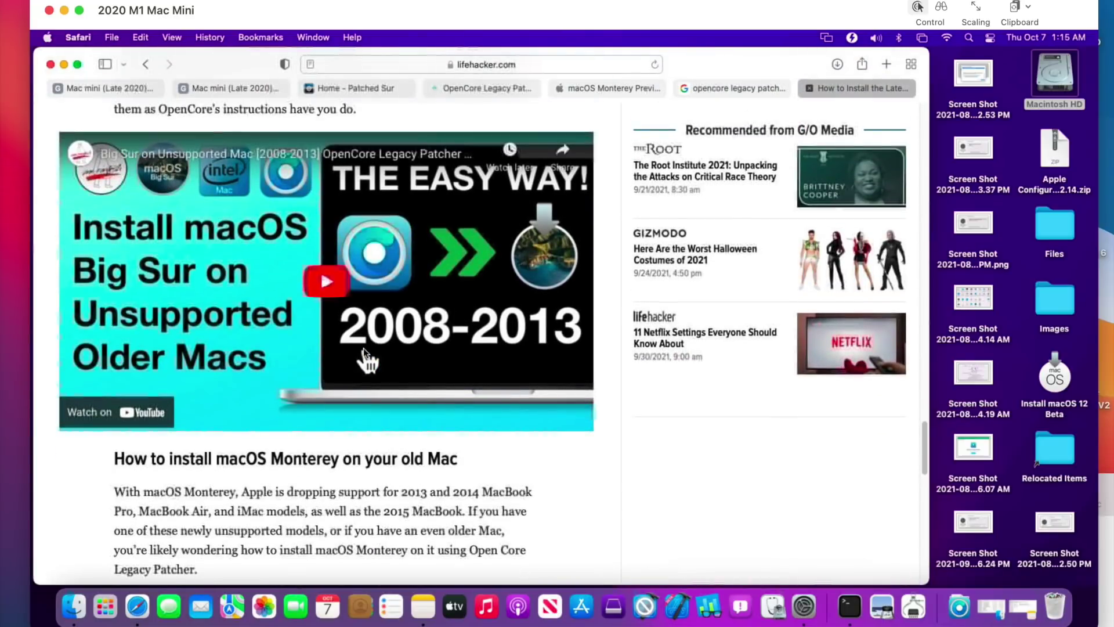
{"action": "scroll", "coordinate": [364, 347], "scroll_direction": "down", "scroll_amount": 12}
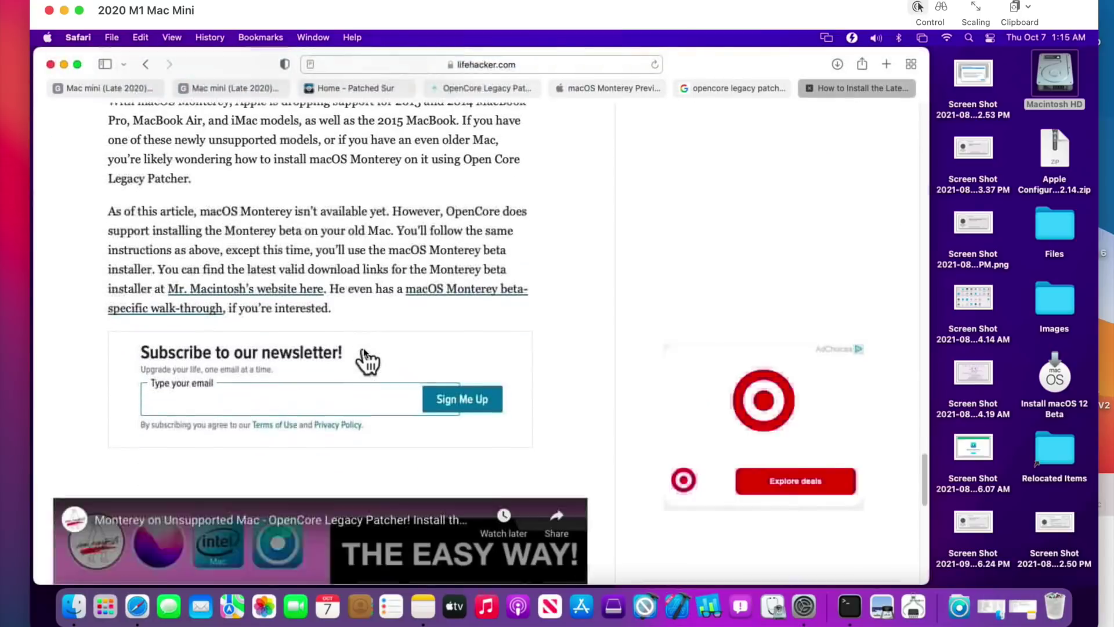